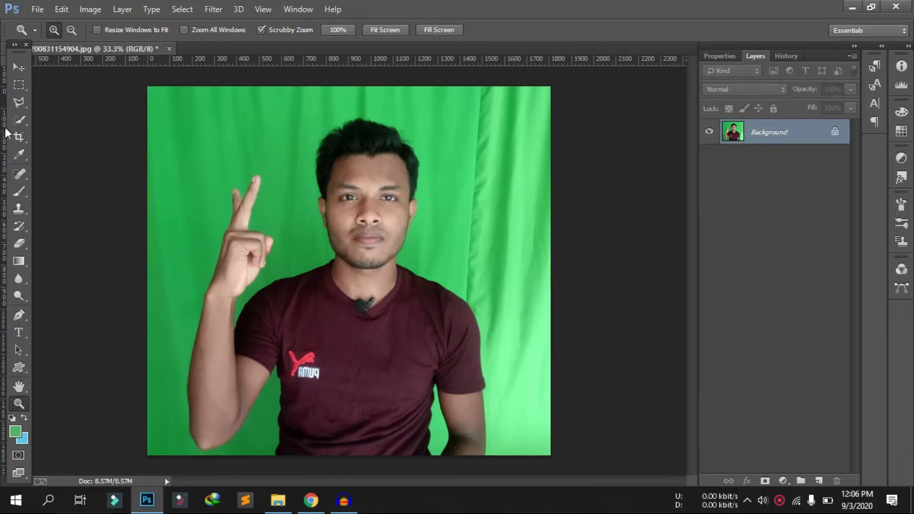
# Step: Select the man's head, raised arm and torso in the photo with the Quick Selection tool
pyautogui.click(21, 119)
pyautogui.rightClick(20, 119)
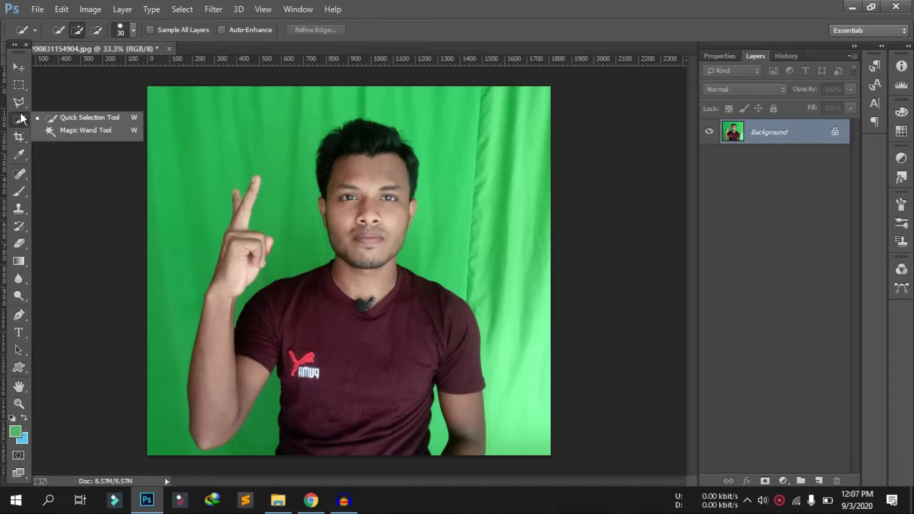
pyautogui.click(48, 119)
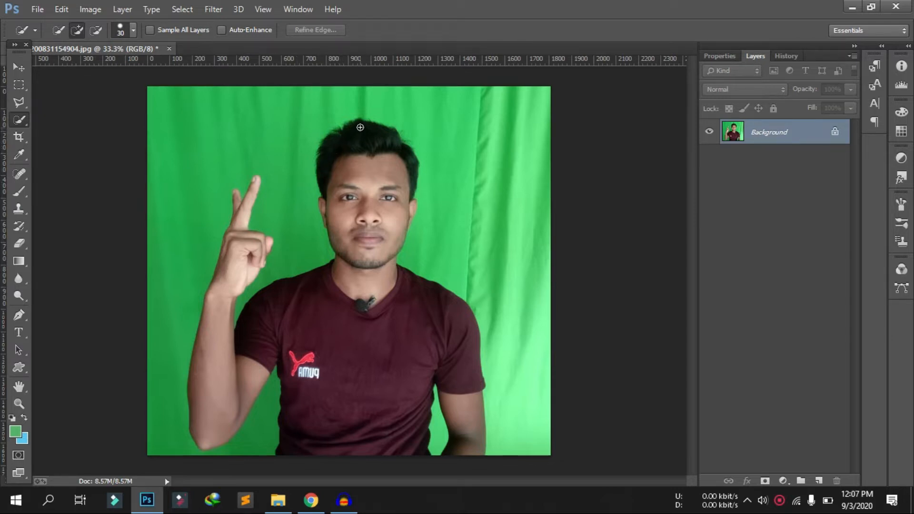
pyautogui.moveTo(361, 126)
pyautogui.mouseDown()
pyautogui.moveTo(348, 180)
pyautogui.moveTo(387, 248)
pyautogui.moveTo(373, 256)
pyautogui.moveTo(352, 234)
pyautogui.moveTo(353, 254)
pyautogui.moveTo(311, 300)
pyautogui.moveTo(288, 311)
pyautogui.moveTo(253, 378)
pyautogui.moveTo(218, 403)
pyautogui.moveTo(217, 308)
pyautogui.moveTo(243, 246)
pyautogui.moveTo(243, 199)
pyautogui.moveTo(241, 252)
pyautogui.mouseUp()
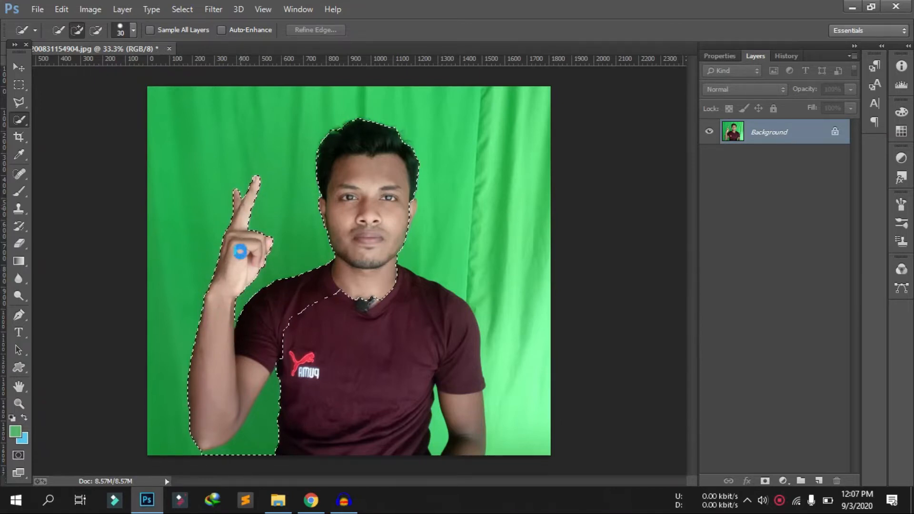
pyautogui.moveTo(319, 313)
pyautogui.mouseDown()
pyautogui.moveTo(322, 295)
pyautogui.moveTo(335, 401)
pyautogui.moveTo(359, 419)
pyautogui.moveTo(406, 368)
pyautogui.mouseUp()
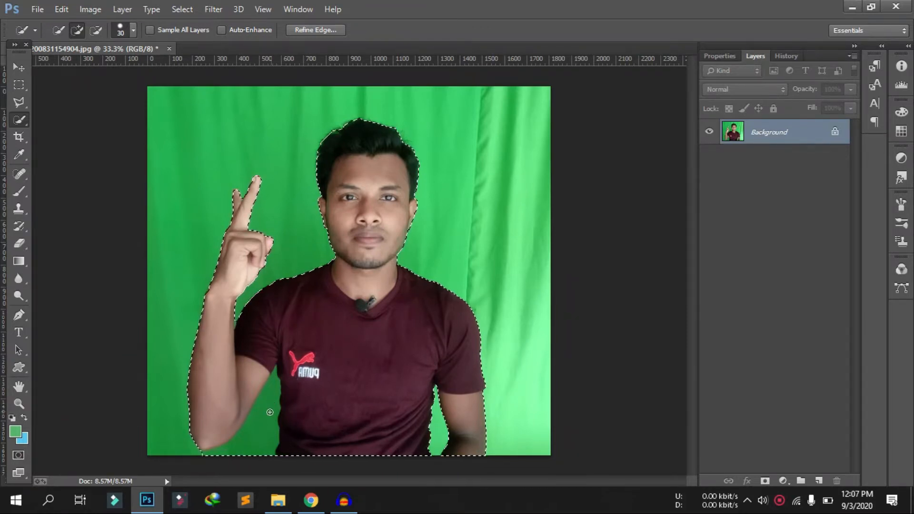
# Step: Subtract the green gap between the raised arm and the torso from the selection
pyautogui.press('alt')
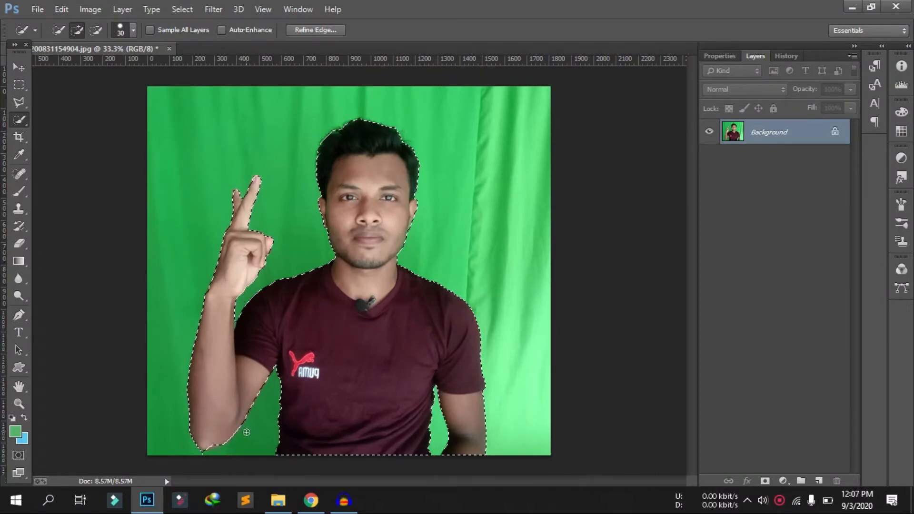
pyautogui.press('alt')
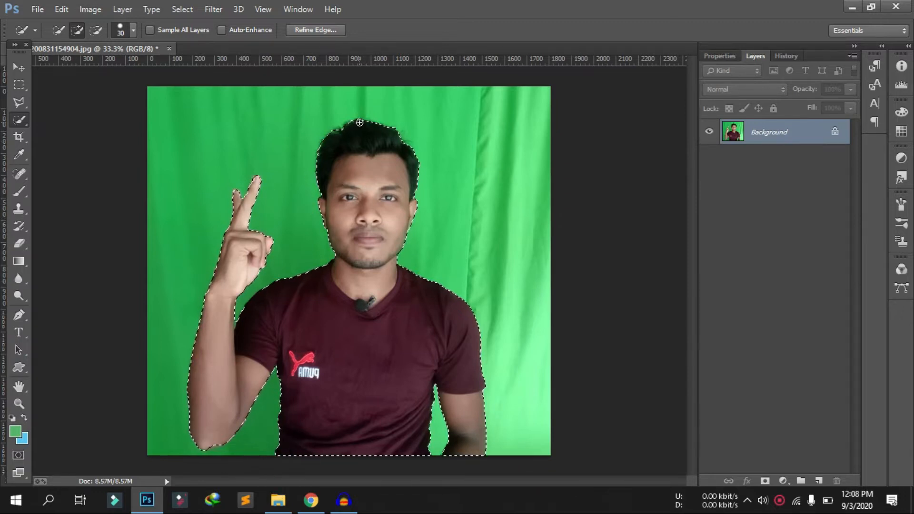
pyautogui.press('alt')
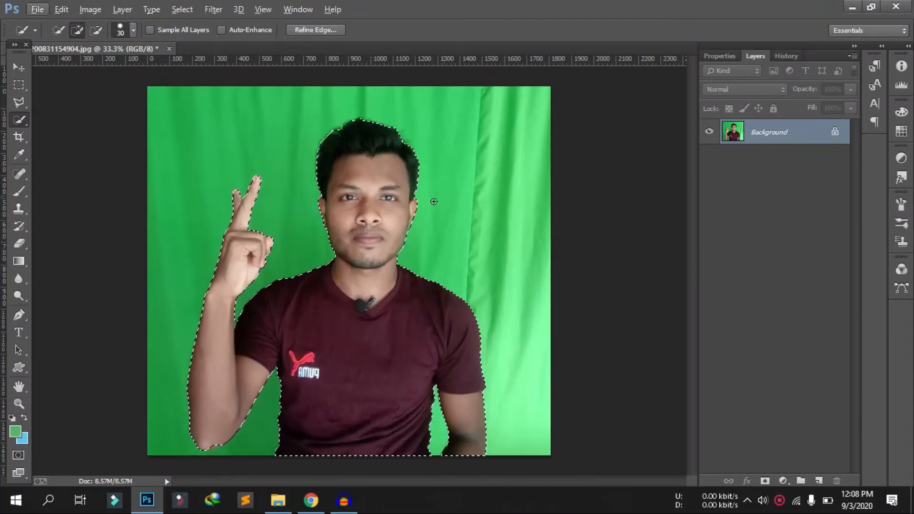
# Step: Output the selected man to a New Document through Refine Edge
pyautogui.rightClick(439, 145)
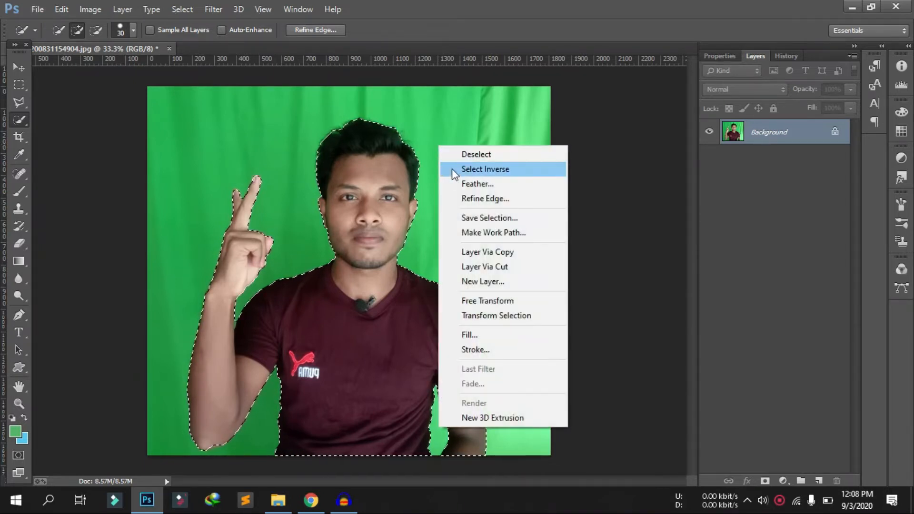
pyautogui.click(473, 199)
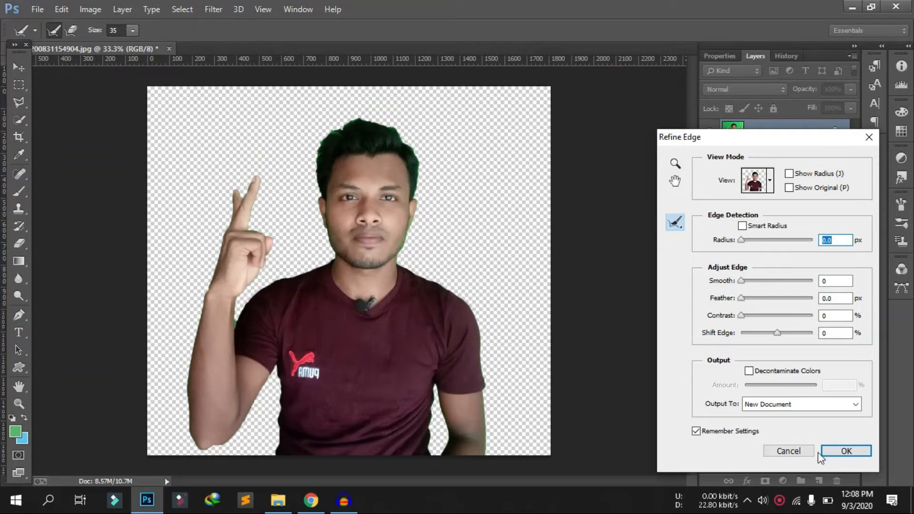
pyautogui.click(806, 405)
pyautogui.click(806, 409)
pyautogui.click(808, 406)
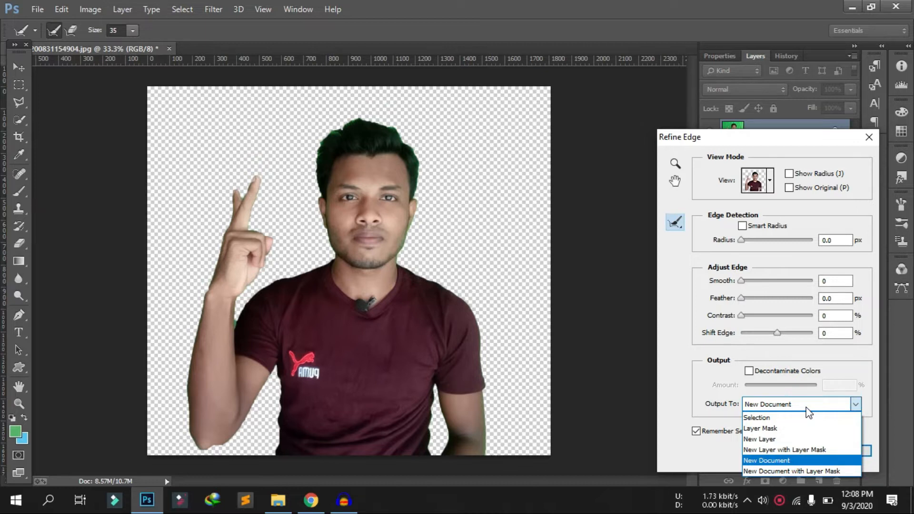
pyautogui.click(787, 459)
pyautogui.click(840, 452)
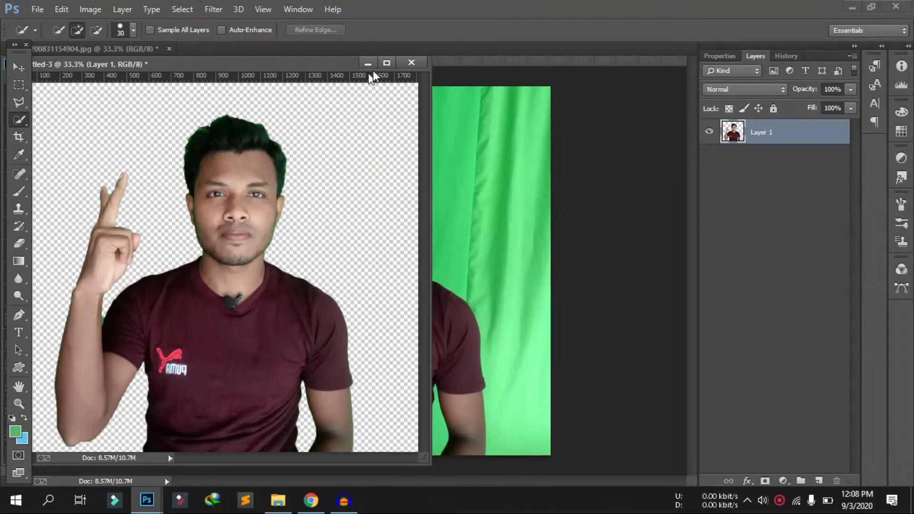
# Step: Close the new cut-out document without saving and deselect the man in the original photo
pyautogui.click(407, 64)
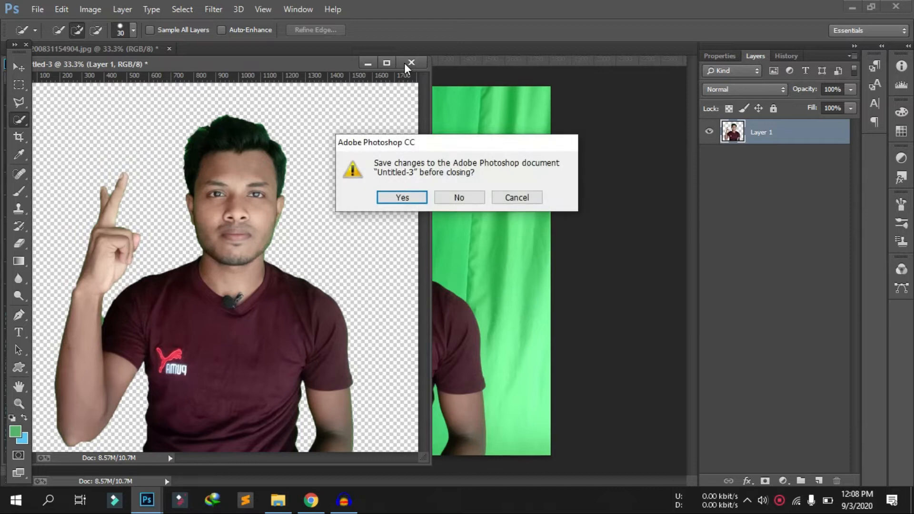
pyautogui.click(458, 198)
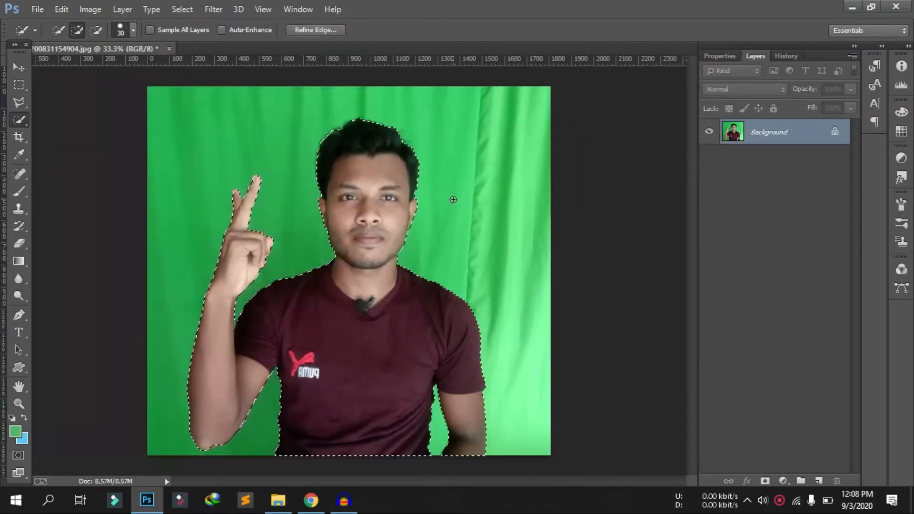
pyautogui.click(21, 86)
pyautogui.click(193, 104)
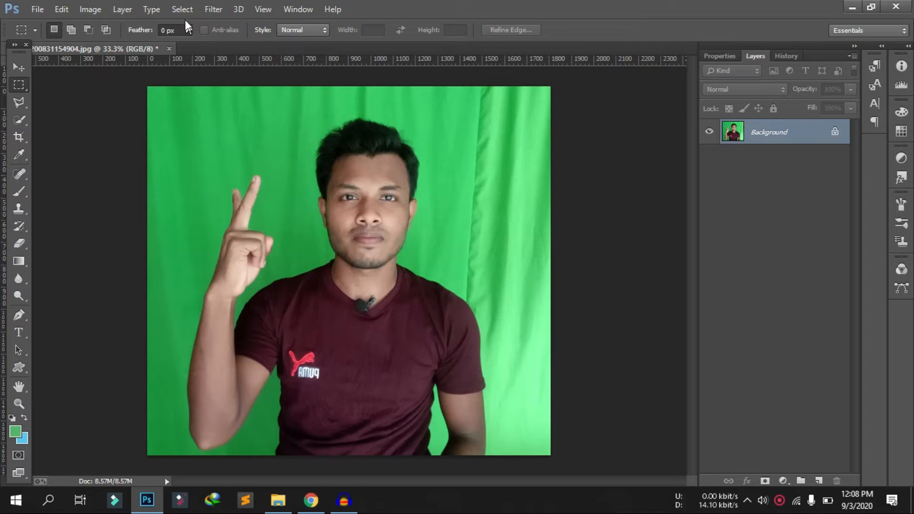
# Step: Select the sampled green backdrop with Color Range at a fuzziness of 106 and invert the selection
pyautogui.click(181, 8)
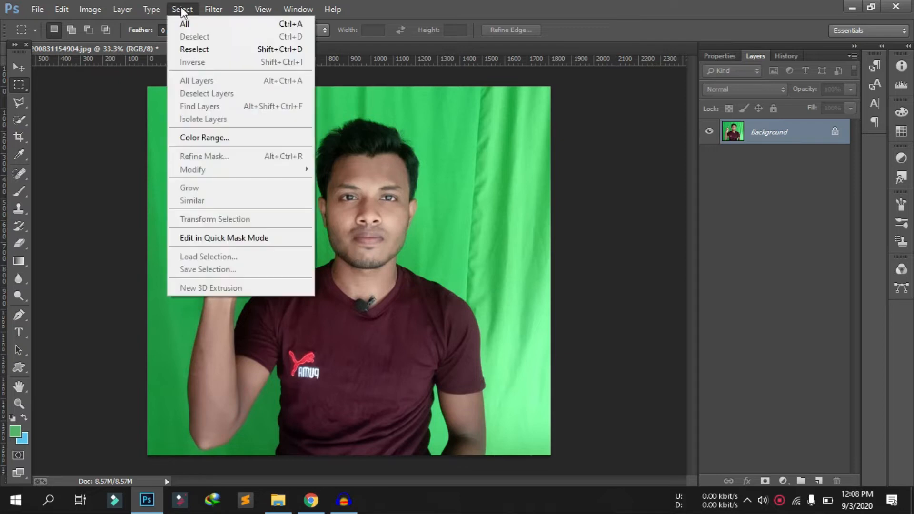
pyautogui.click(217, 138)
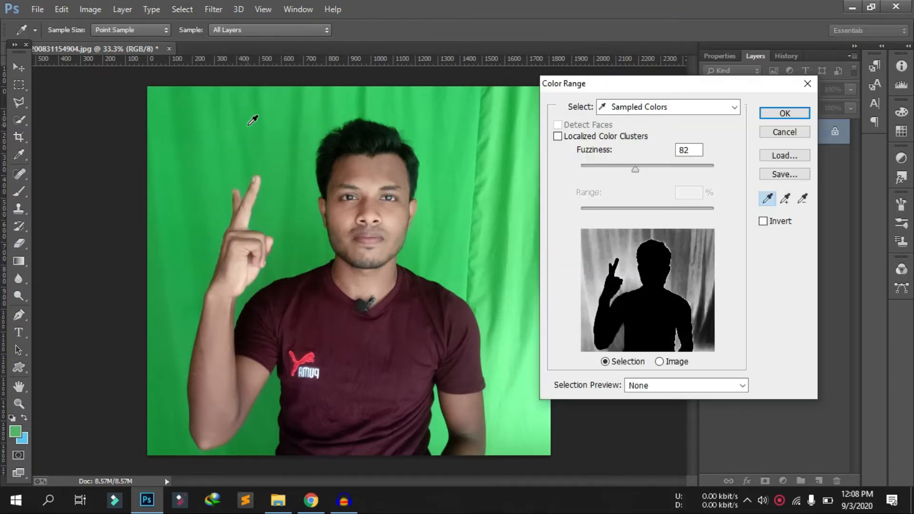
pyautogui.click(253, 120)
pyautogui.moveTo(635, 169)
pyautogui.mouseDown()
pyautogui.moveTo(612, 169)
pyautogui.moveTo(712, 175)
pyautogui.moveTo(652, 176)
pyautogui.mouseUp()
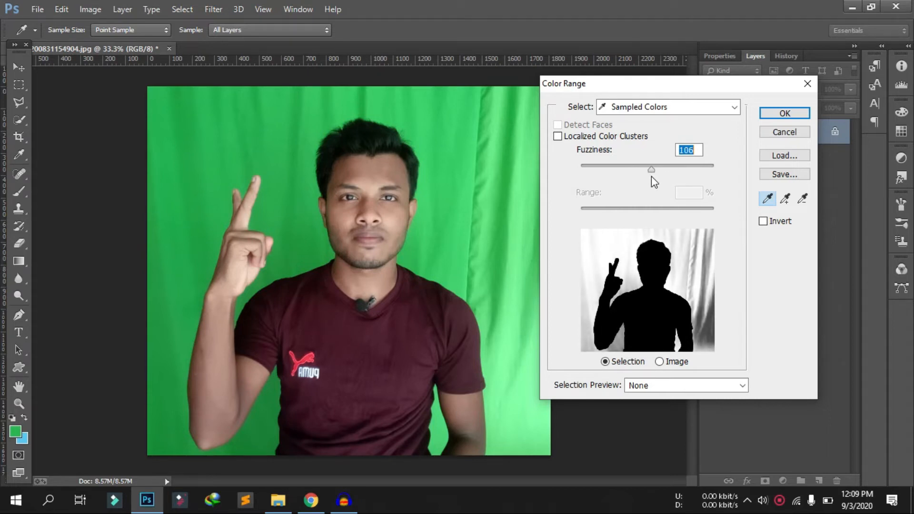
pyautogui.click(799, 114)
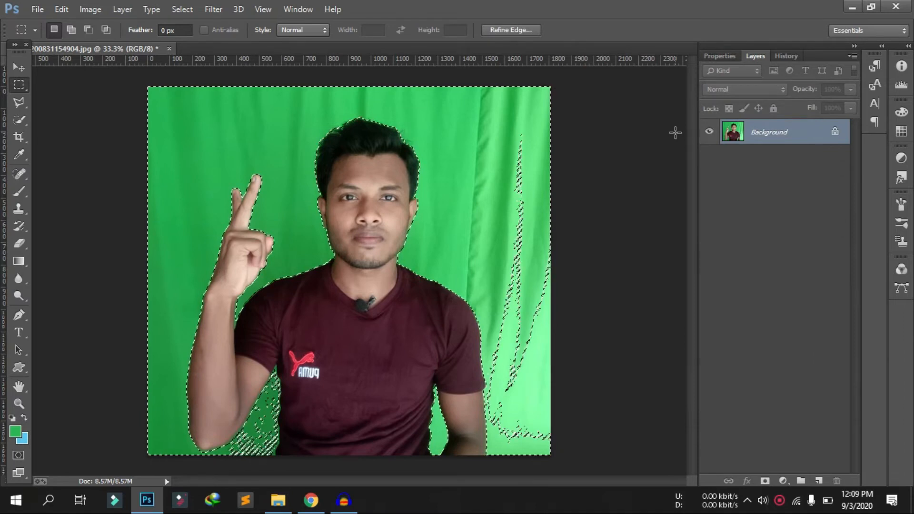
pyautogui.click(181, 11)
pyautogui.click(201, 62)
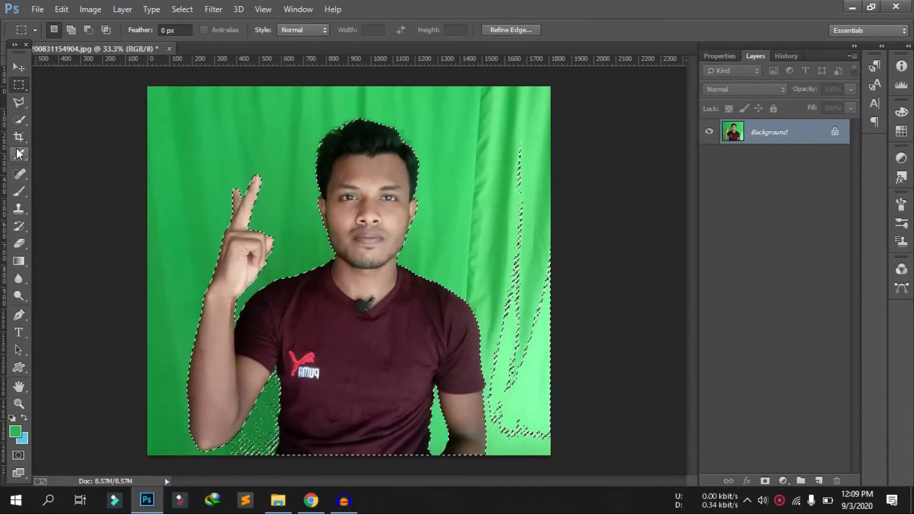
# Step: Subtract the leftover green patches beside the raised arm and along the curtain folds using the Quick Selection tool
pyautogui.click(19, 121)
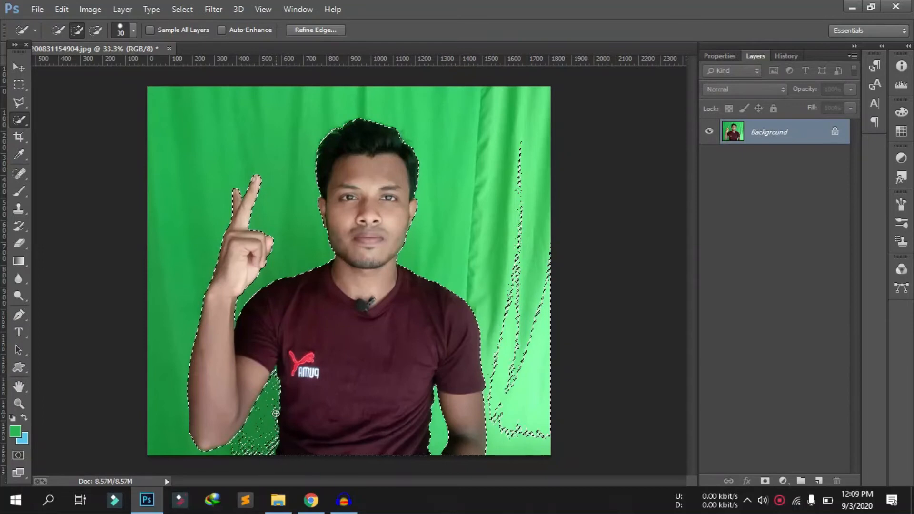
pyautogui.press('alt')
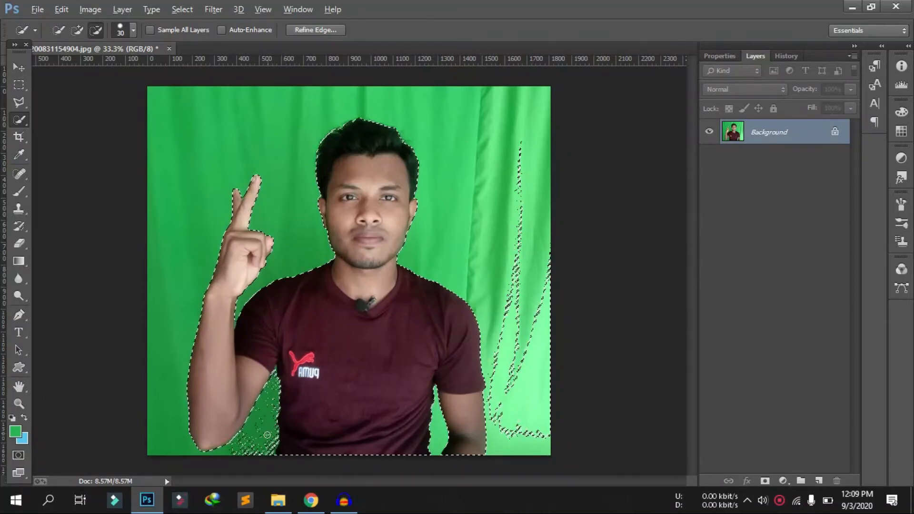
pyautogui.keyDown('alt'); pyautogui.click(237, 449); pyautogui.keyUp('alt')
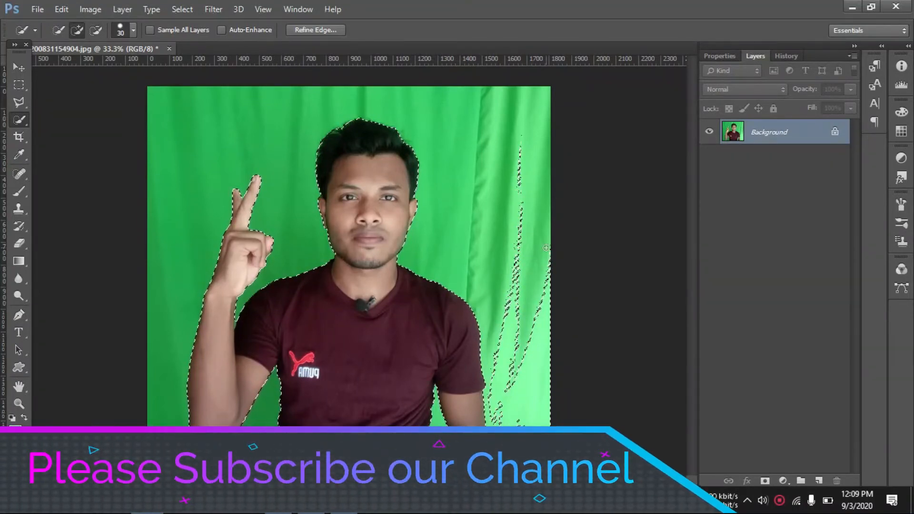
pyautogui.press('alt')
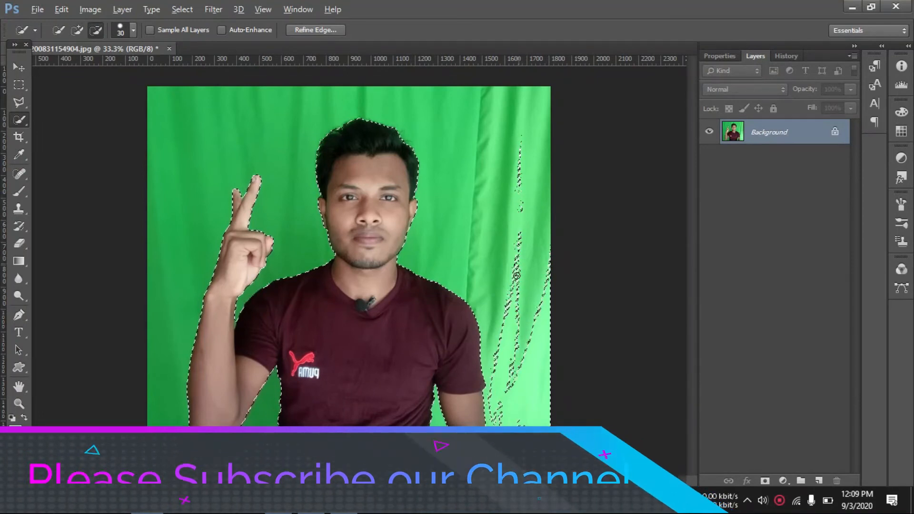
pyautogui.moveTo(526, 235)
pyautogui.mouseDown()
pyautogui.moveTo(517, 153)
pyautogui.moveTo(509, 326)
pyautogui.mouseUp()
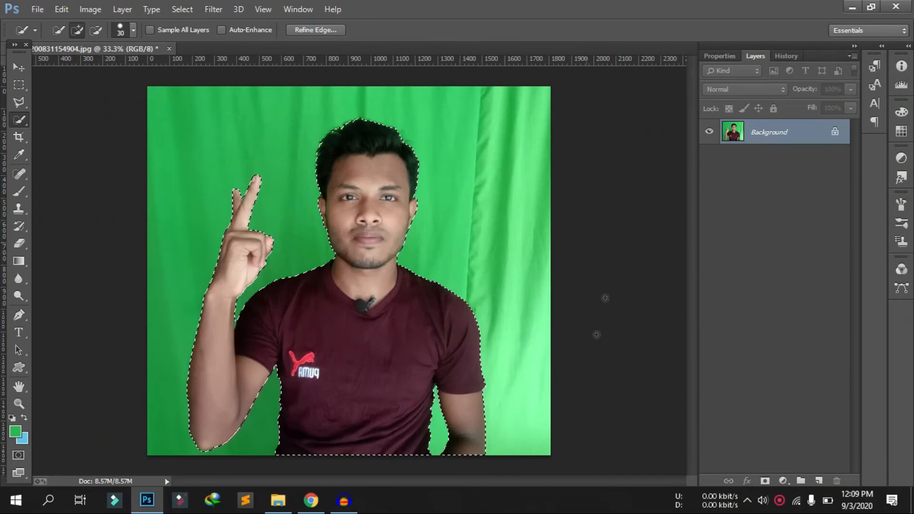
# Step: Copy the selected man and paste him into a new clipboard-sized document with Transparent background contents
pyautogui.rightClick(444, 110)
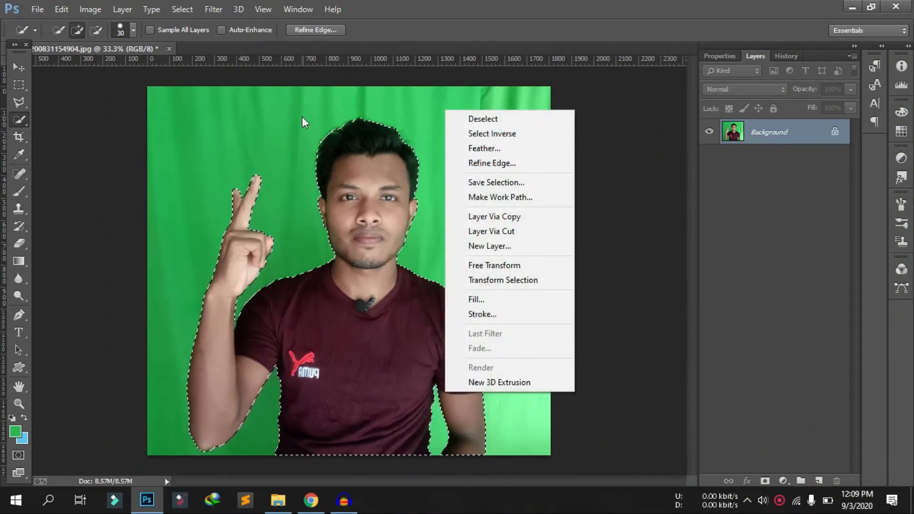
pyautogui.click(207, 175)
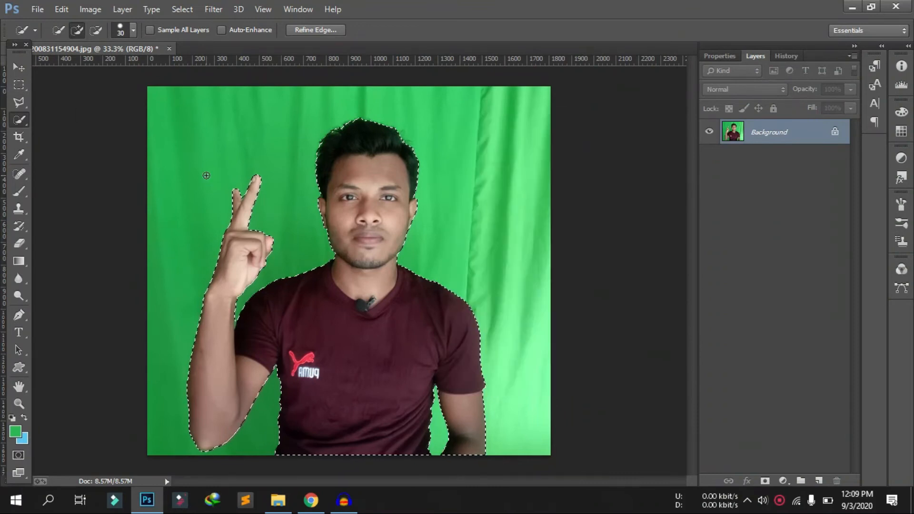
pyautogui.hotkey('ctrl', 'c')
pyautogui.hotkey('ctrl', 'n')
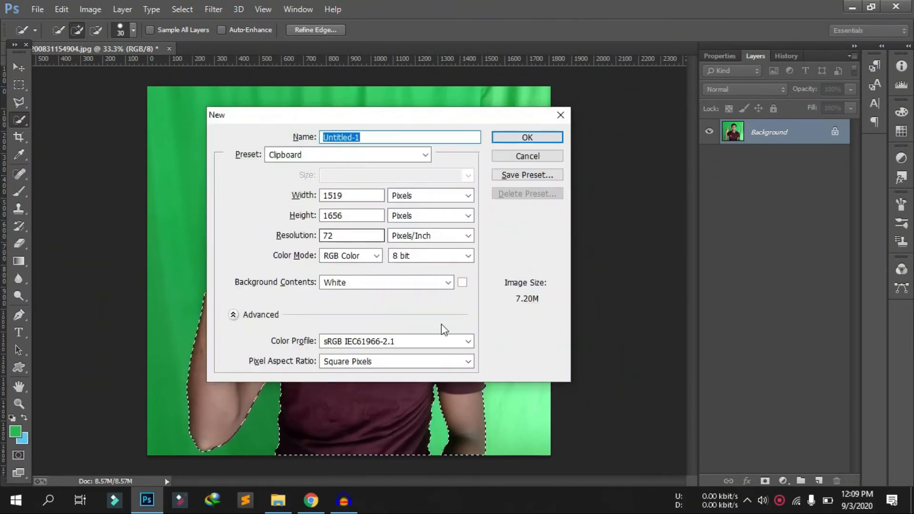
pyautogui.click(443, 283)
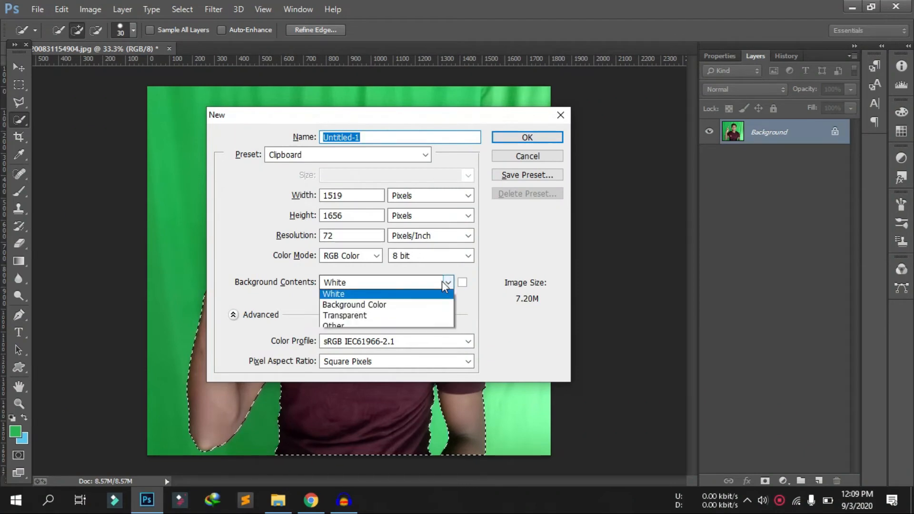
pyautogui.click(346, 318)
pyautogui.press('Return')
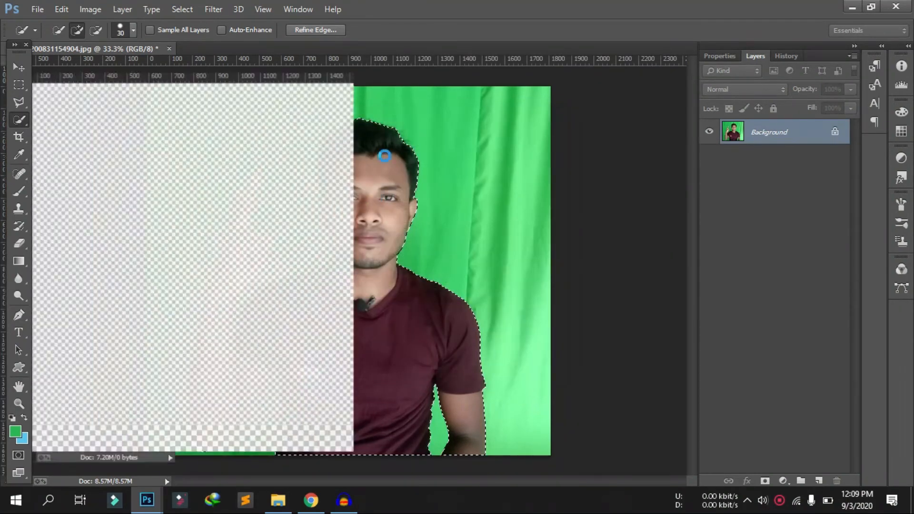
pyautogui.hotkey('ctrl', 'v')
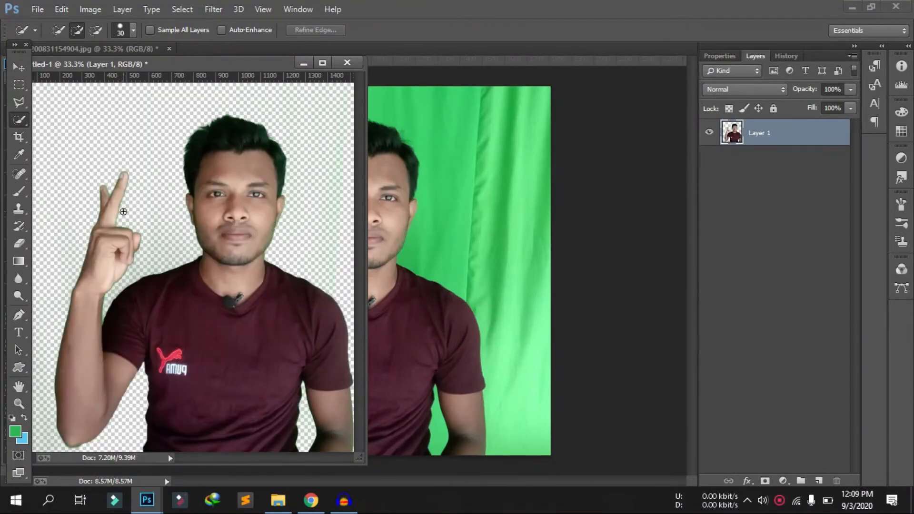
# Step: Discard the document with the pasted cut-out without saving and clear the selection in the green-screen photo
pyautogui.click(341, 66)
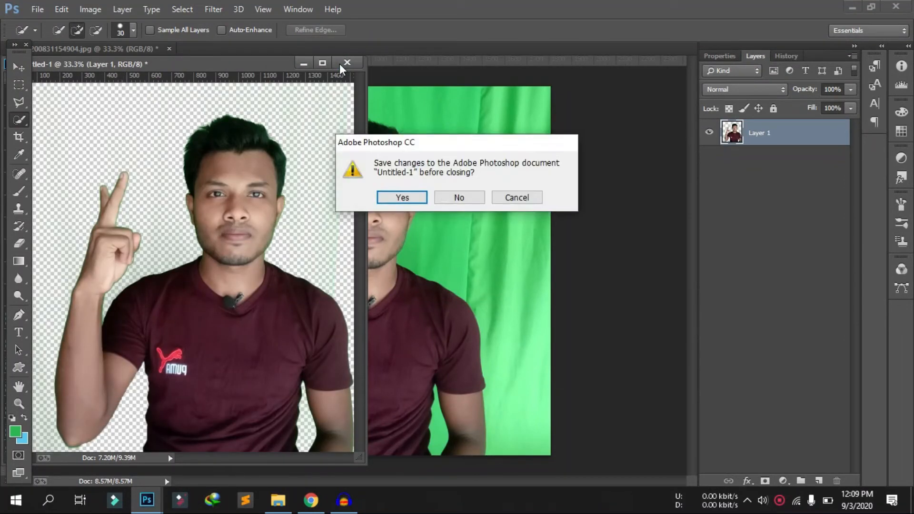
pyautogui.click(461, 197)
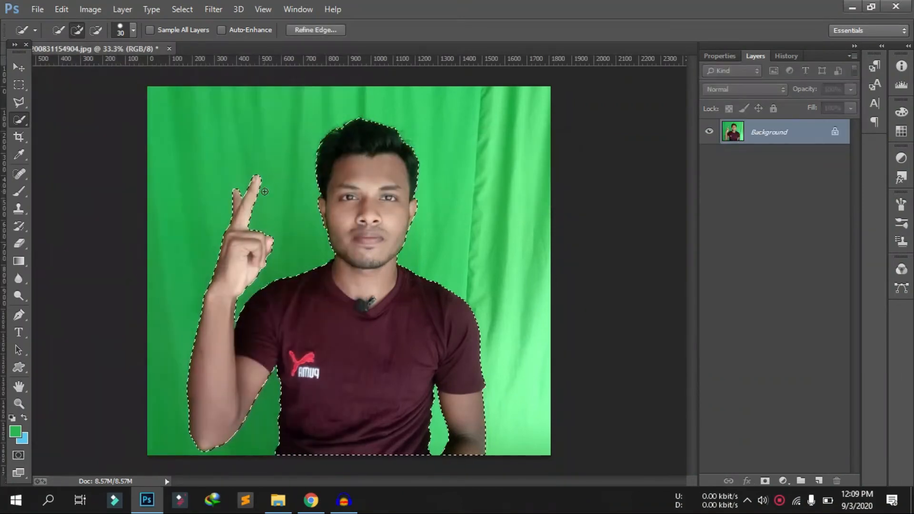
pyautogui.click(17, 88)
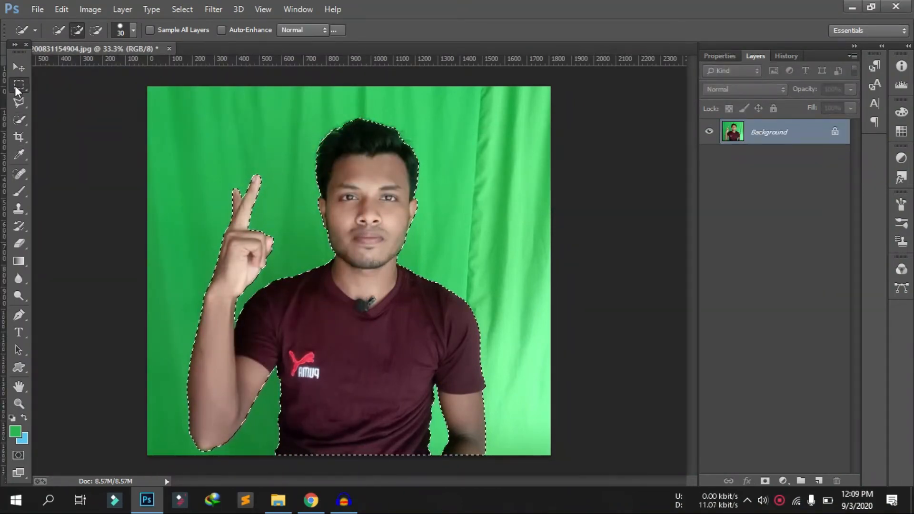
pyautogui.click(338, 208)
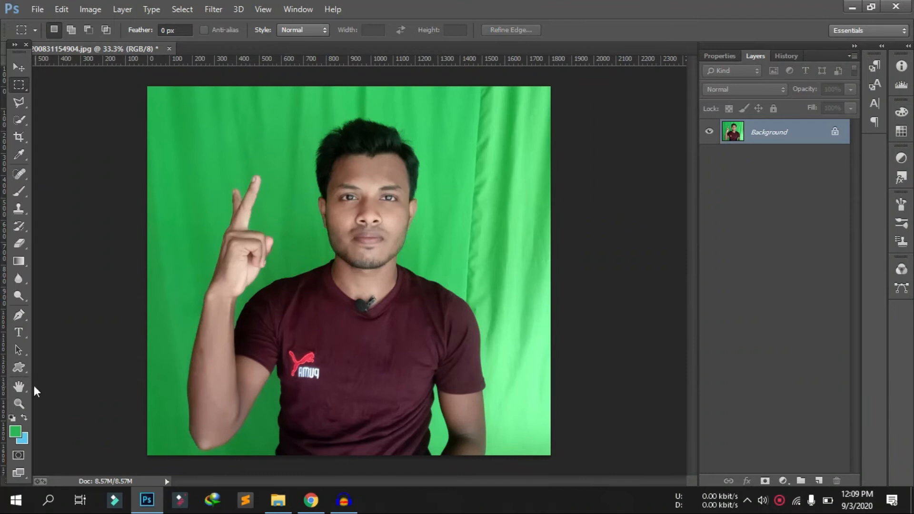
# Step: Trace the shirt's shoulder line beside the curtain fold with a Pen tool path, starting at the collar and curving the last point
pyautogui.click(21, 319)
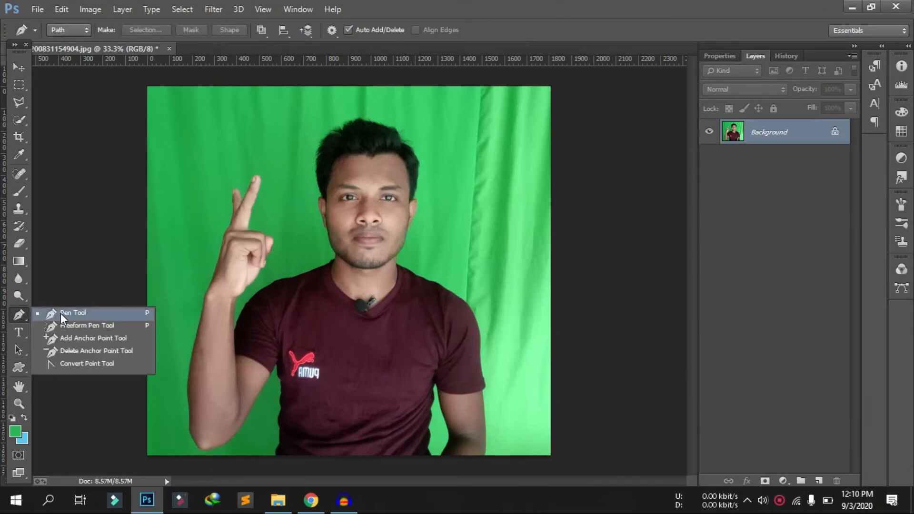
pyautogui.click(61, 314)
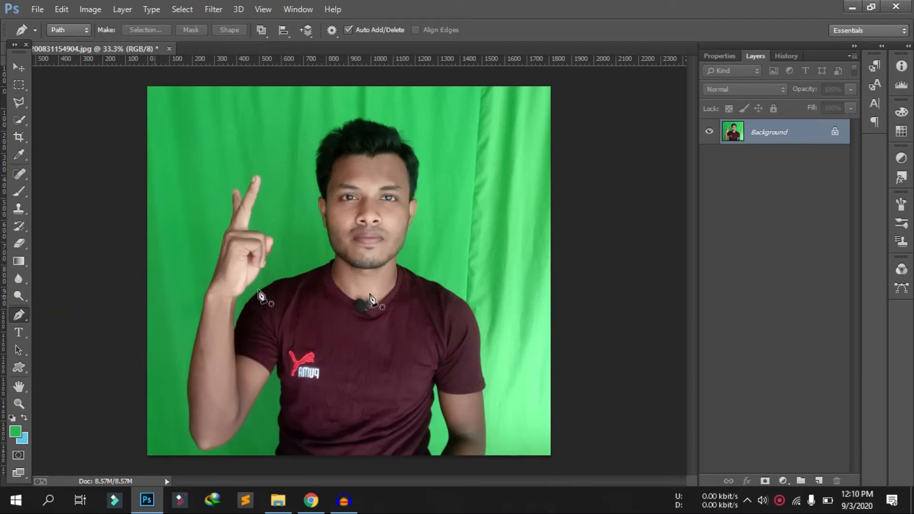
pyautogui.click(19, 404)
pyautogui.click(495, 271)
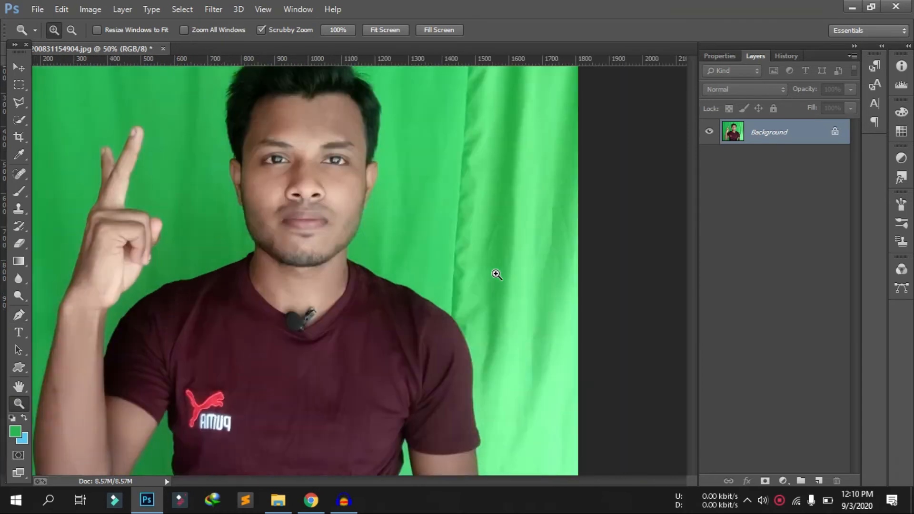
pyautogui.scroll(-2, 507, 281)
pyautogui.click(508, 283)
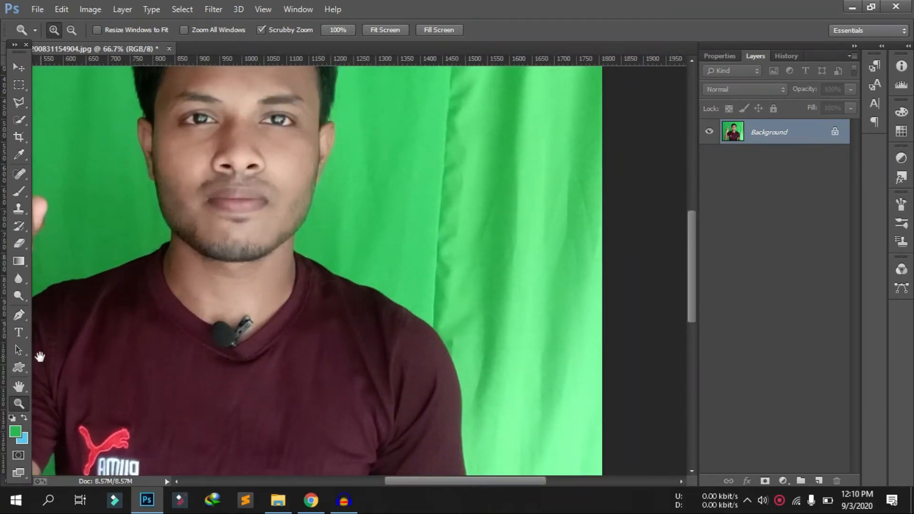
pyautogui.press('p')
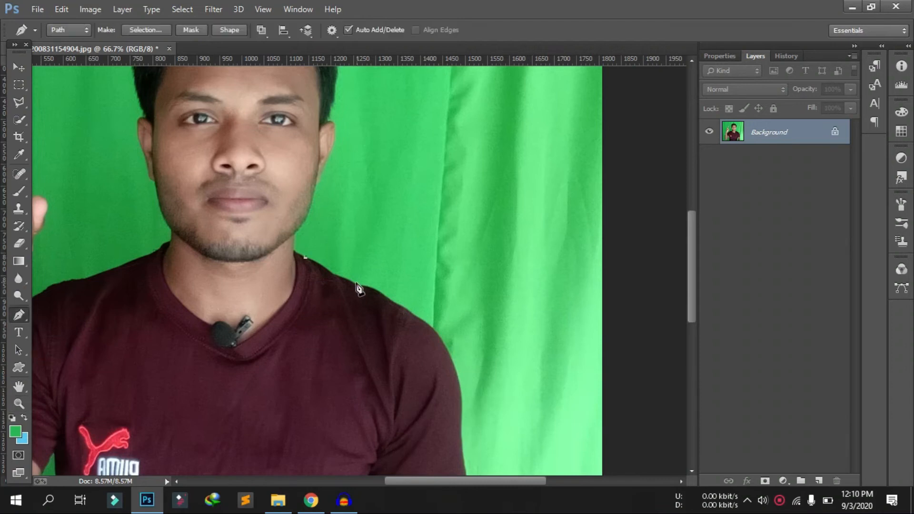
pyautogui.click(357, 283)
pyautogui.click(418, 314)
pyautogui.moveTo(430, 327); pyautogui.dragTo(450, 350)
pyautogui.click(450, 353)
pyautogui.moveTo(472, 70); pyautogui.dragTo(395, 136)
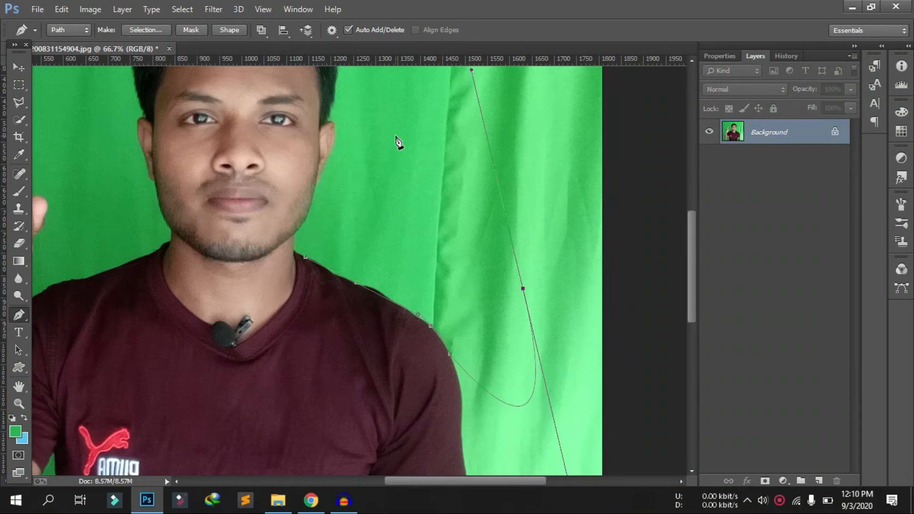
pyautogui.click(346, 190)
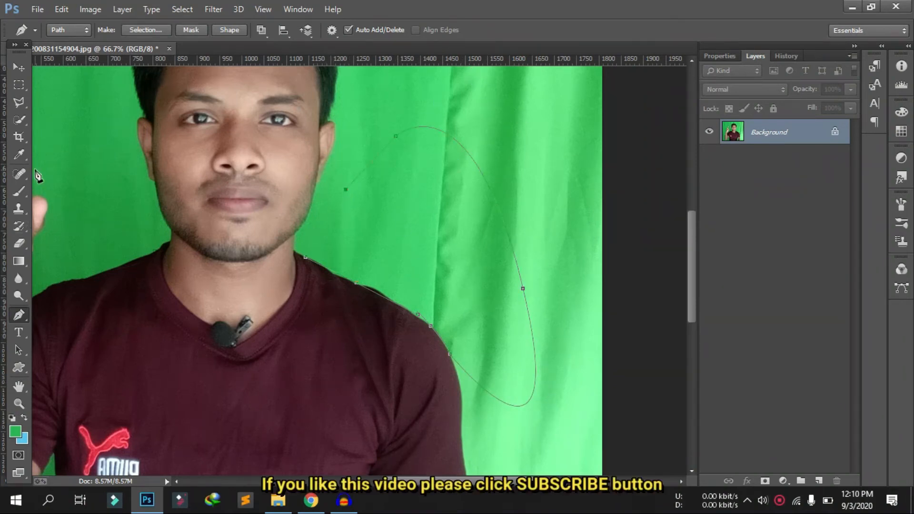
pyautogui.click(19, 84)
pyautogui.hotkey('ctrl', 'alt', 'z')
pyautogui.hotkey('ctrl', 'alt', 'z')
pyautogui.hotkey('ctrl', 'alt', 'z')
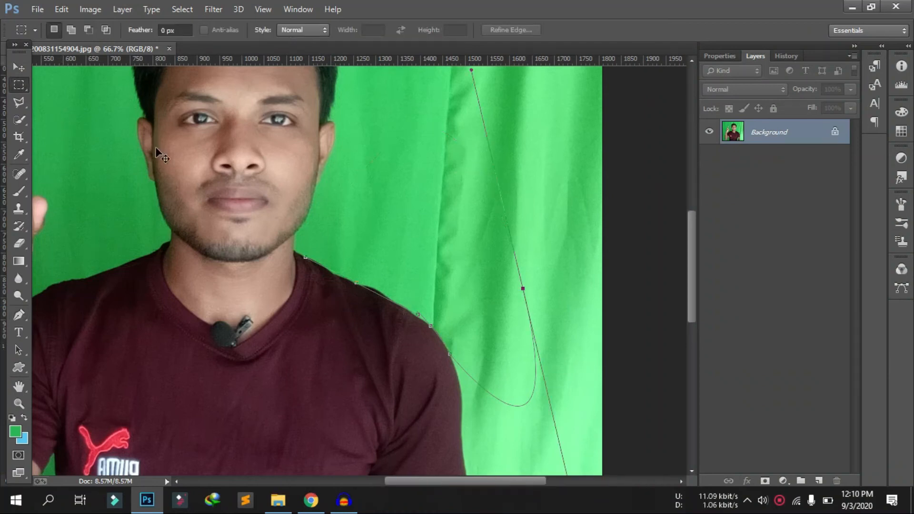
pyautogui.press('z')
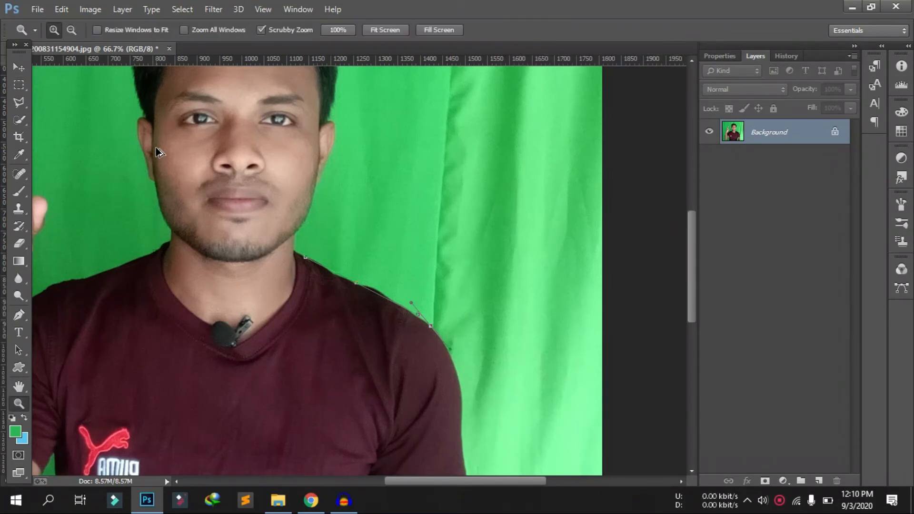
# Step: Try to outline the man with the Polygonal Lasso tool, starting at the neck and following the shoulder edge
pyautogui.click(20, 96)
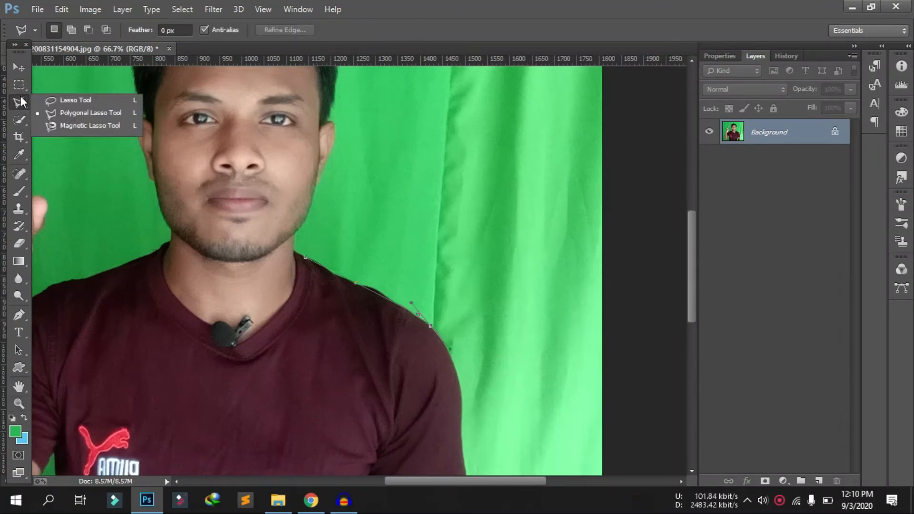
pyautogui.click(68, 113)
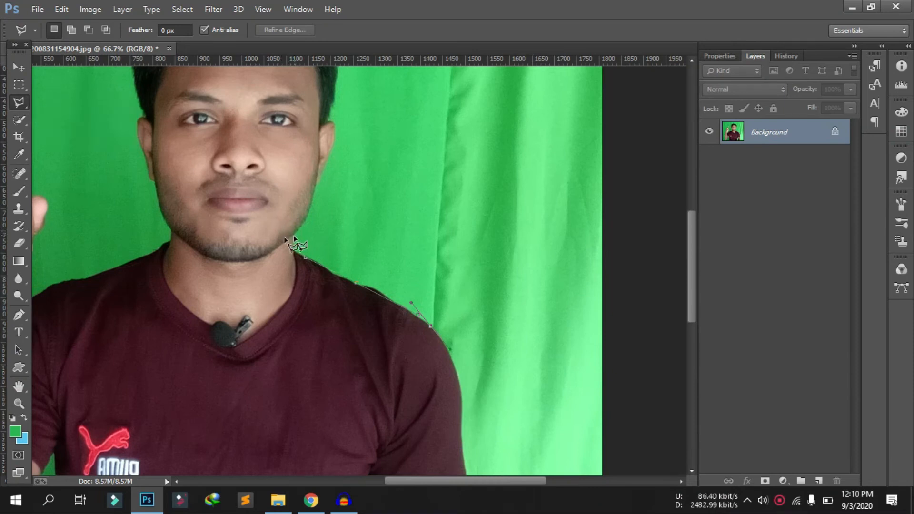
pyautogui.click(20, 98)
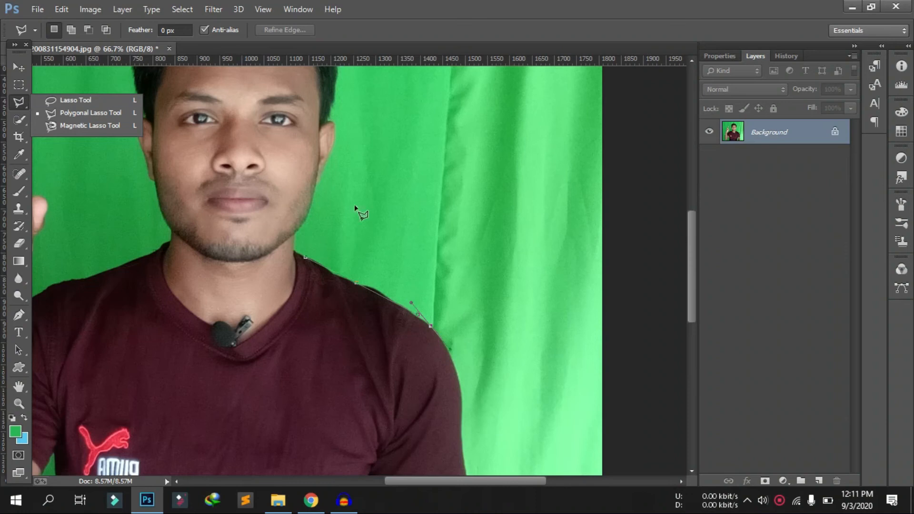
pyautogui.click(298, 249)
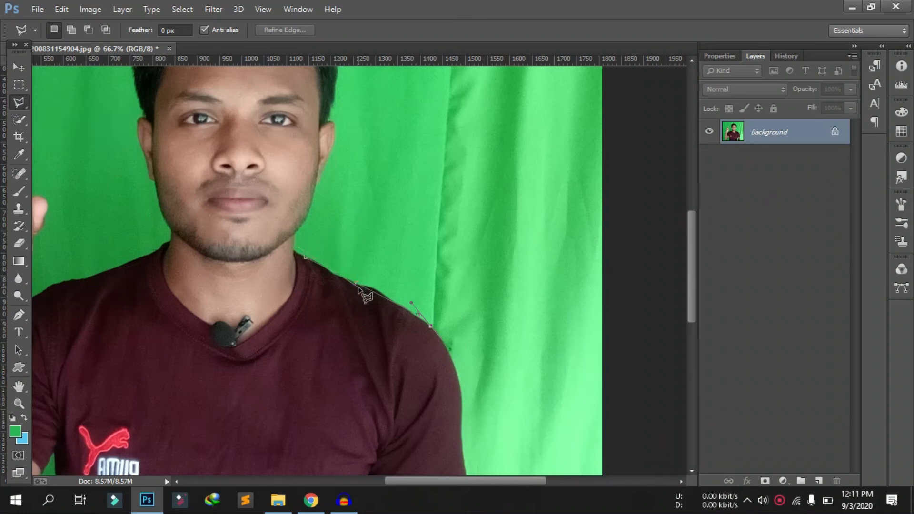
pyautogui.click(430, 326)
pyautogui.click(469, 417)
pyautogui.click(456, 30)
pyautogui.doubleClick(434, 165)
pyautogui.click(434, 165)
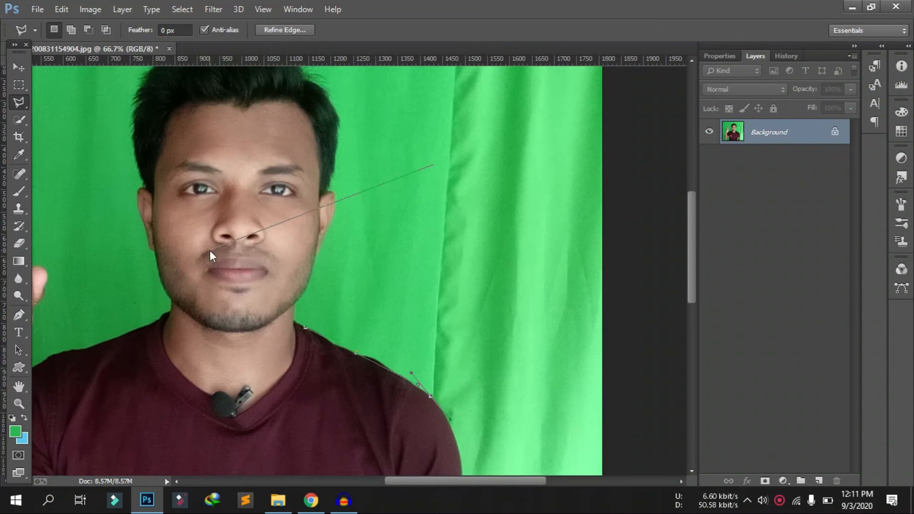
pyautogui.doubleClick(210, 250)
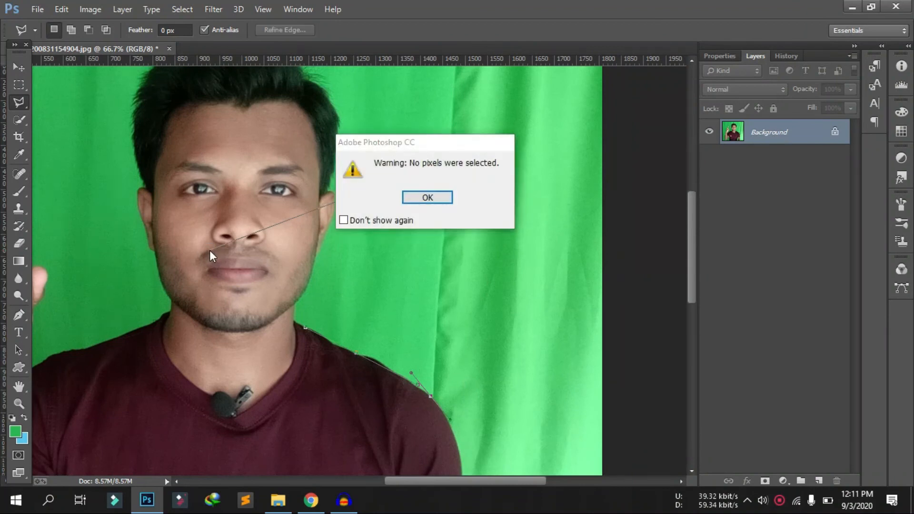
pyautogui.click(427, 197)
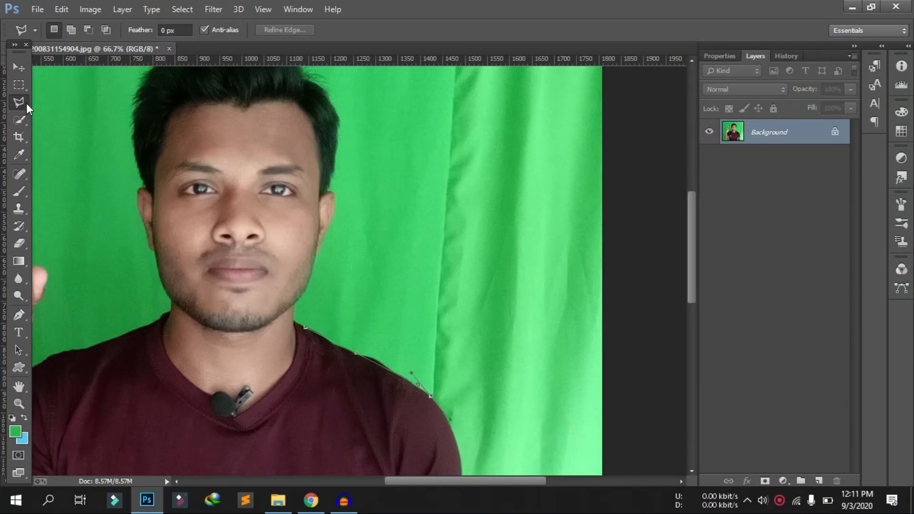
# Step: Fit the whole green-screen photo on screen
pyautogui.click(19, 402)
pyautogui.rightClick(226, 220)
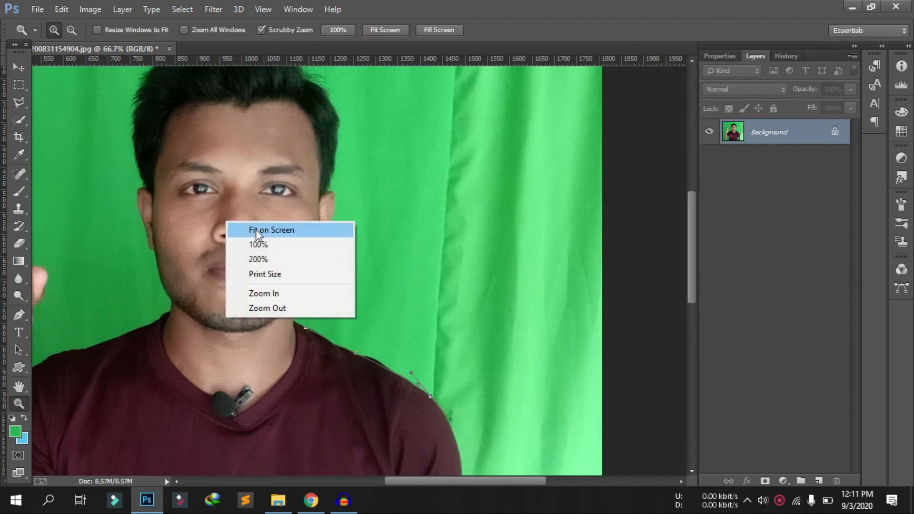
pyautogui.click(255, 229)
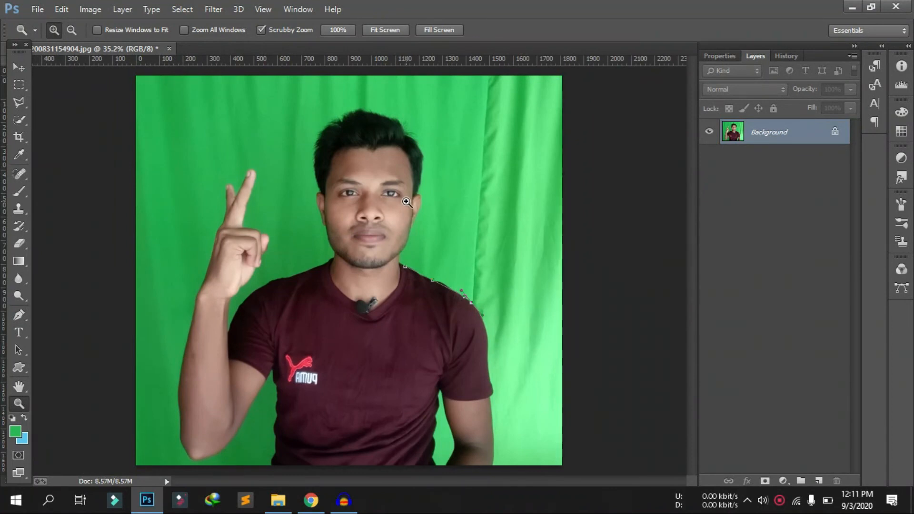